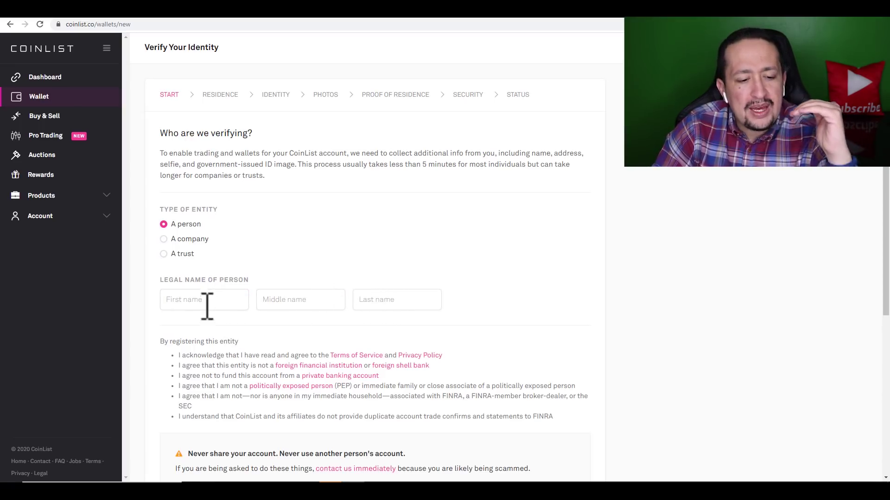
Complete and save the start, residence and identity sections of the account verification with the person's legal name and personal details
left_click(313, 300)
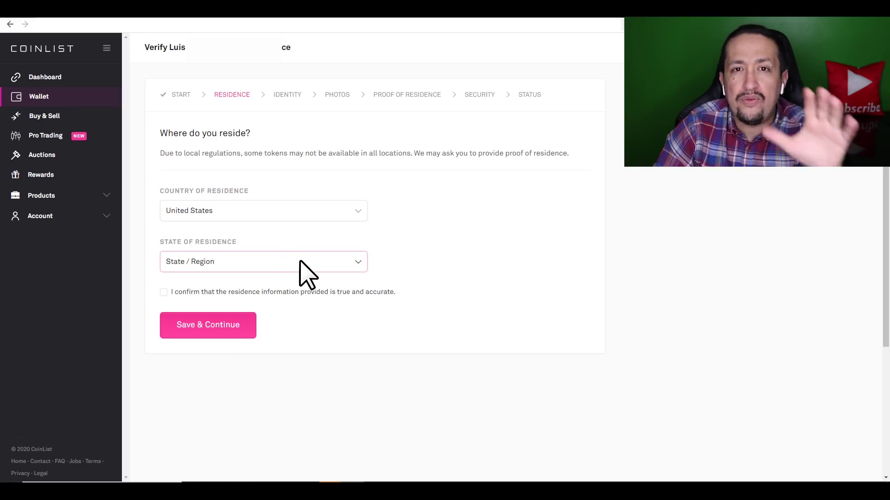
left_click(224, 325)
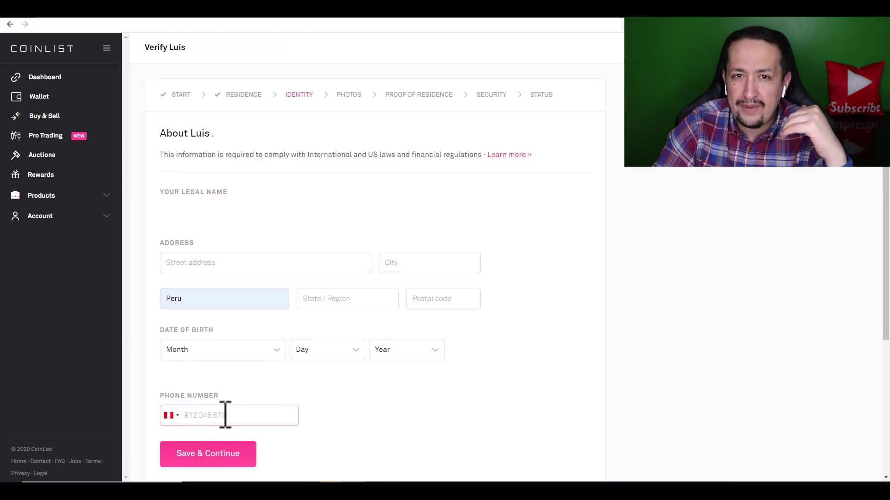
left_click(207, 454)
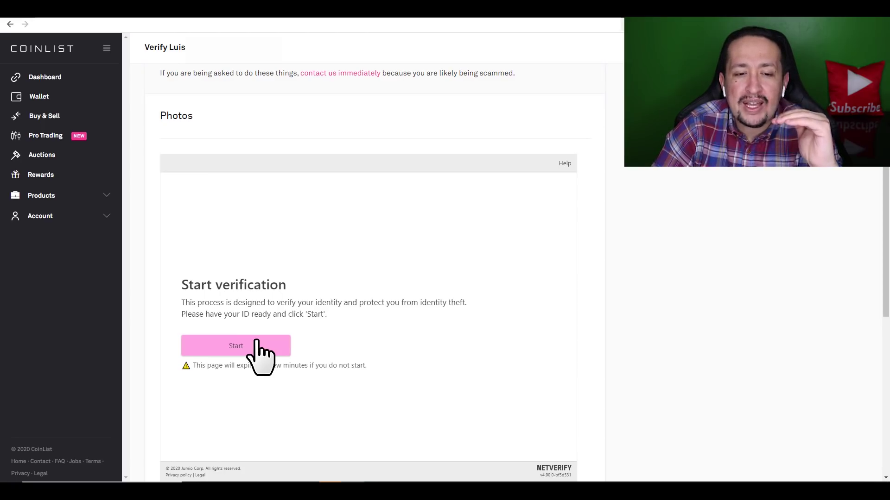
Start the photo verification with a driver's license issued in Peru and choose a mobile to submit it
left_click(249, 353)
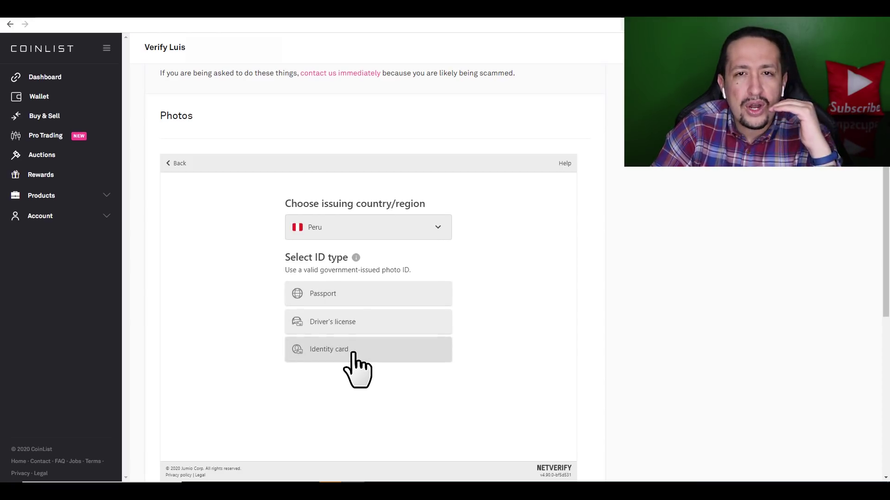
left_click(372, 323)
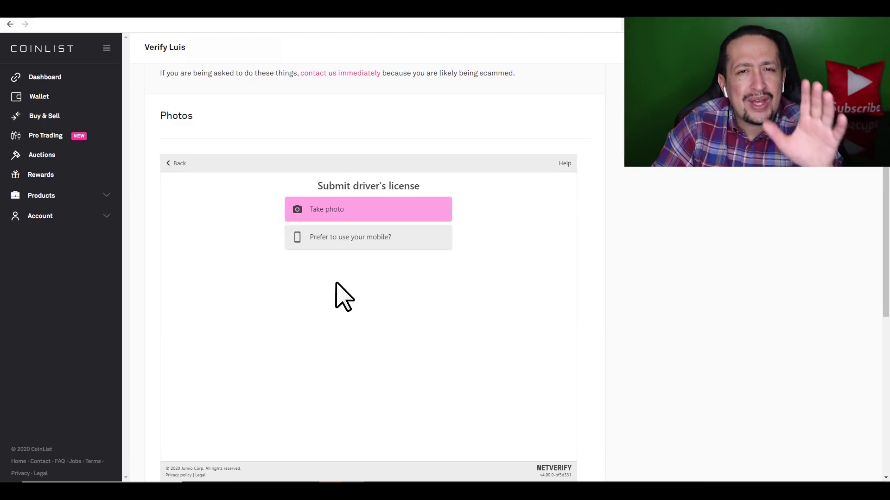
left_click(345, 246)
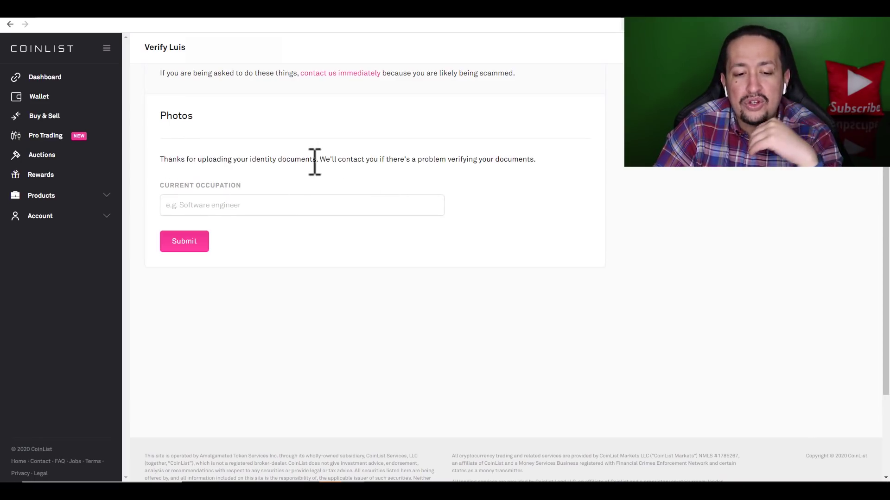
left_click_drag(317, 160, 539, 159)
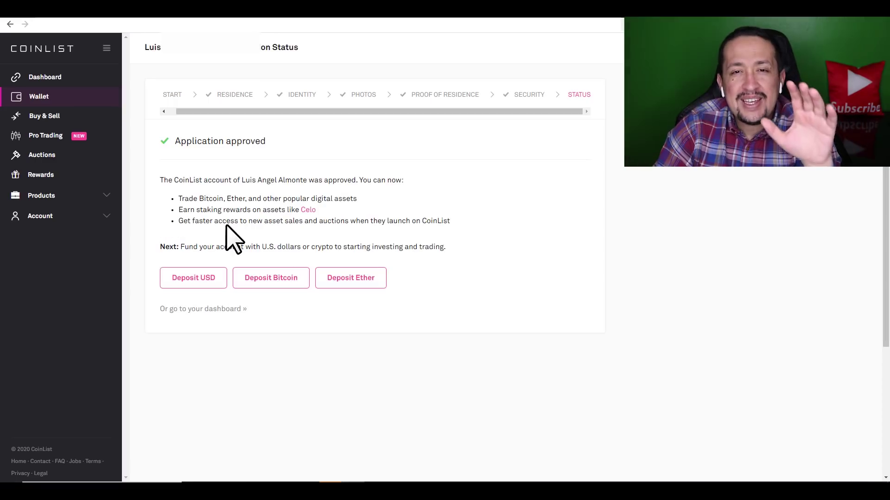
Go to the dashboard from the application status and open the Orchid quiz that earns $5 in OXT
left_click(201, 310)
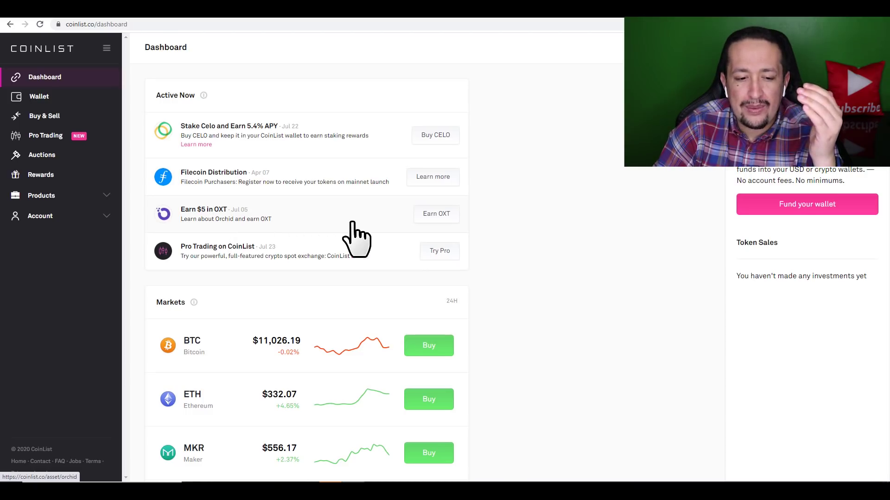
left_click(437, 217)
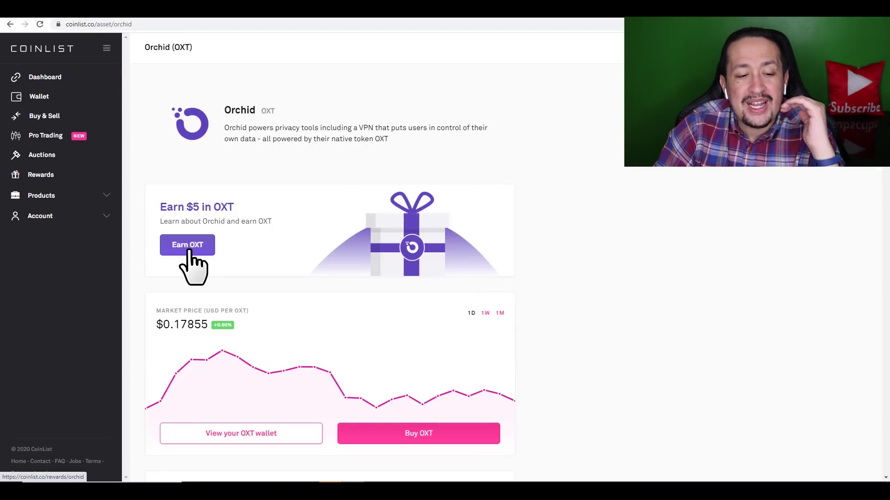
left_click(187, 245)
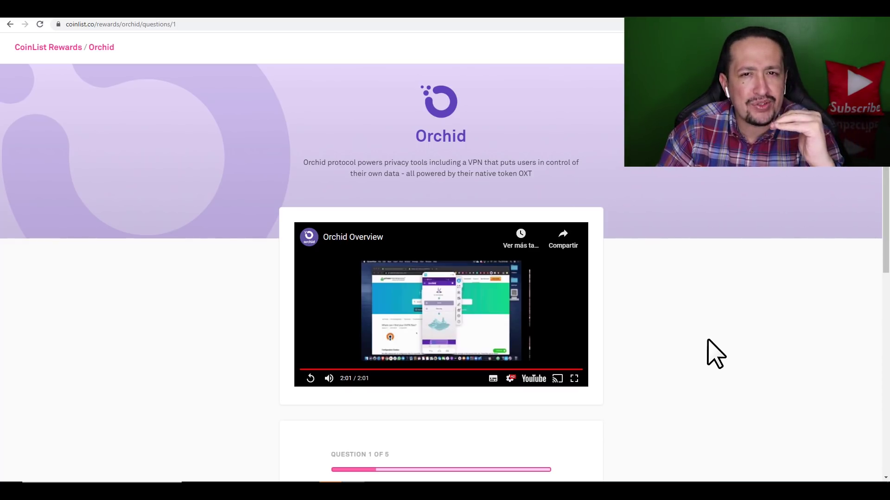
Answer the question about what Orchid is with "A peer-to-peer decentralized virtual private network (VPN)" and continue to the following question
left_click_drag(885, 195, 880, 315)
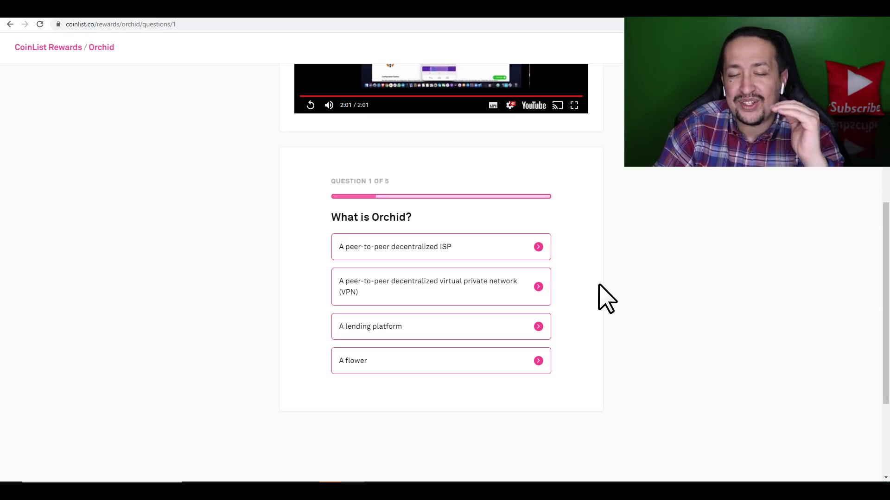
left_click(541, 291)
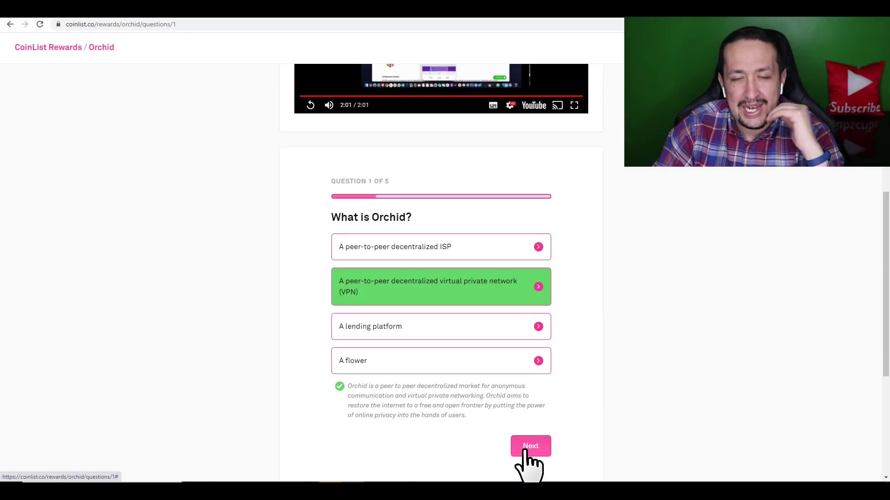
left_click(525, 450)
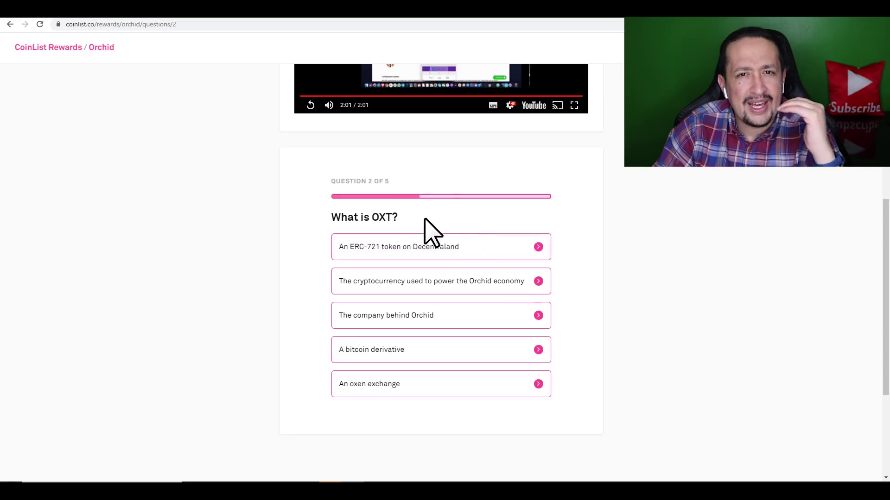
Answer the question about what OXT is with "The cryptocurrency used to power the Orchid economy" and continue
left_click(534, 282)
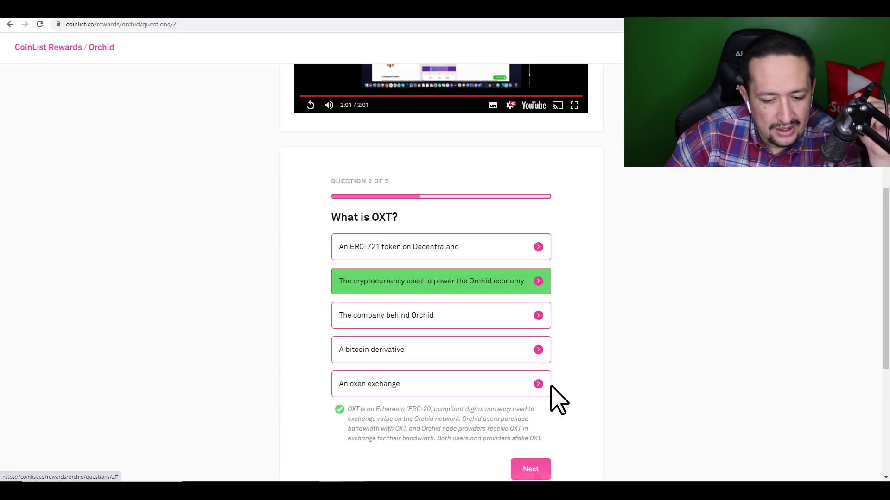
scroll(554, 394, "down", 2)
left_click(530, 381)
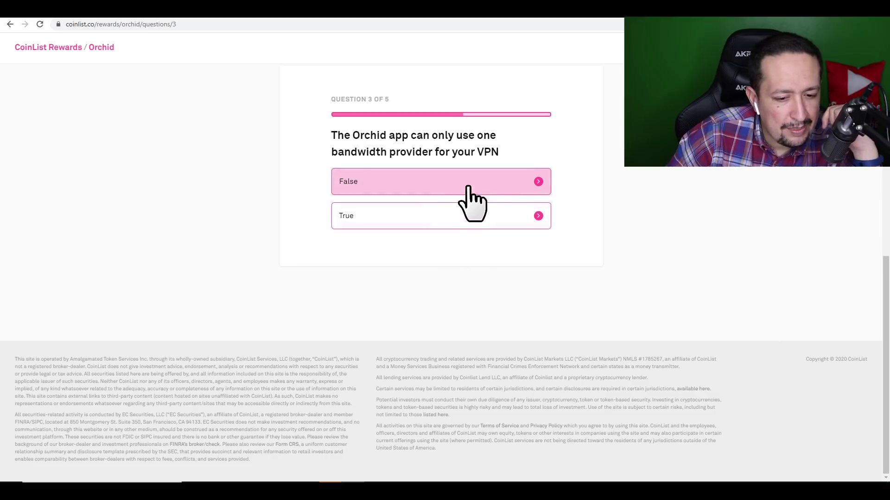
Answer the single bandwidth provider question with "False" and the question on who can sell bandwidth with "Anyone who wants to"
left_click(484, 186)
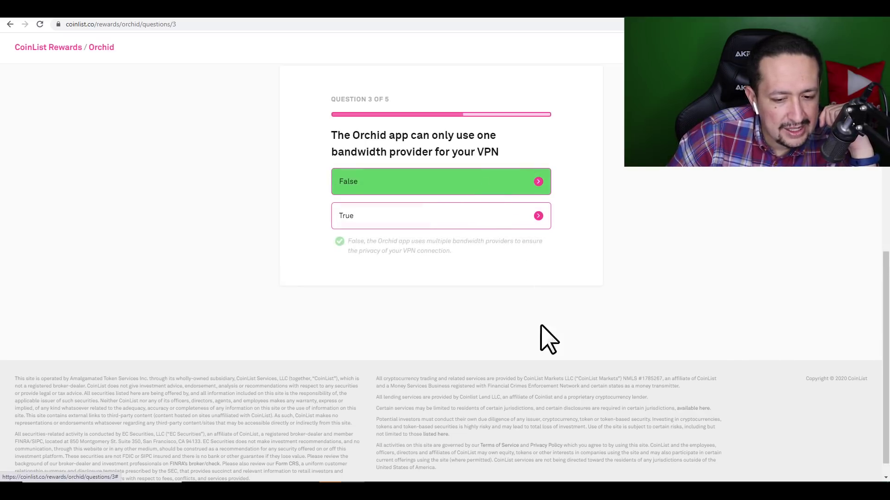
left_click(531, 284)
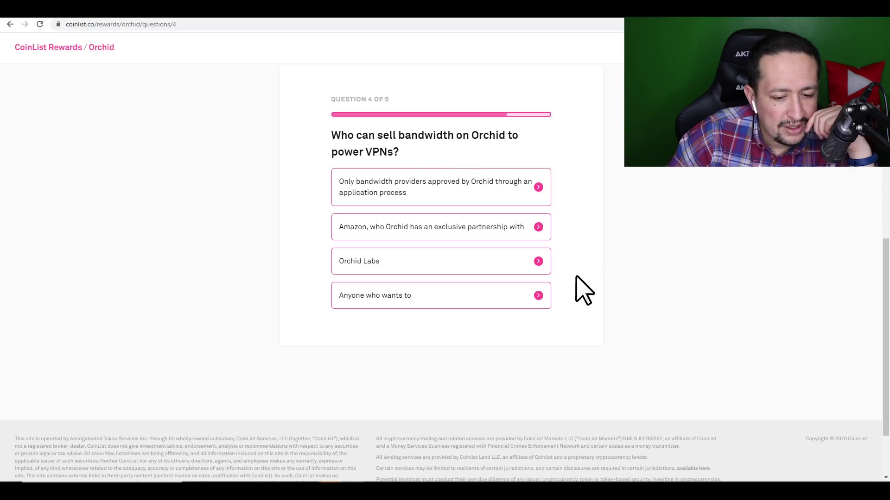
left_click(511, 305)
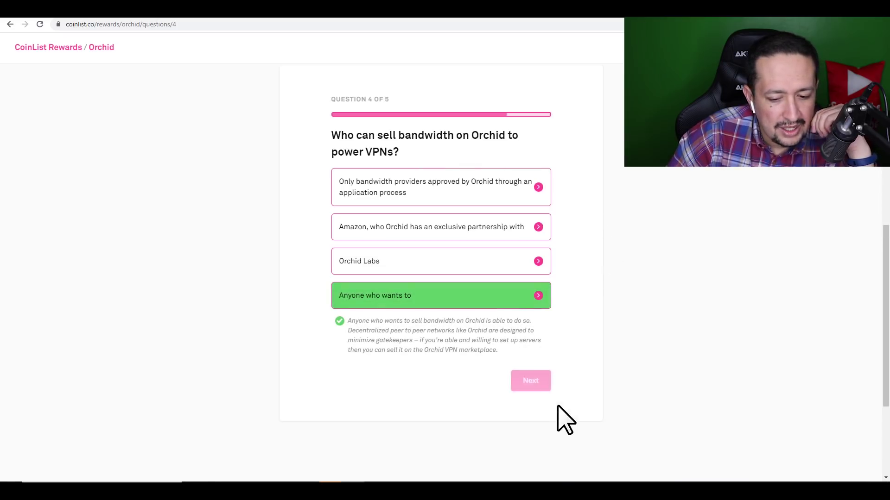
left_click(530, 382)
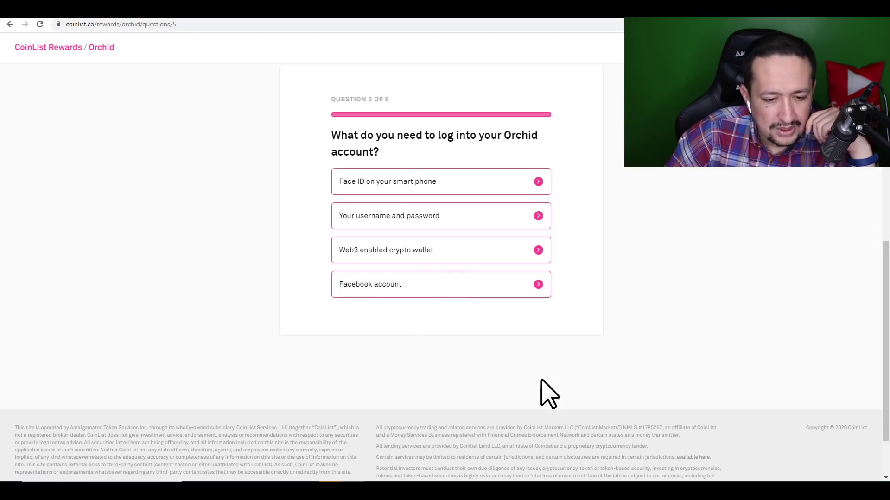
Answer the Orchid login question with "Web3 enabled crypto wallet", finish the quiz and read the reward details
left_click(532, 259)
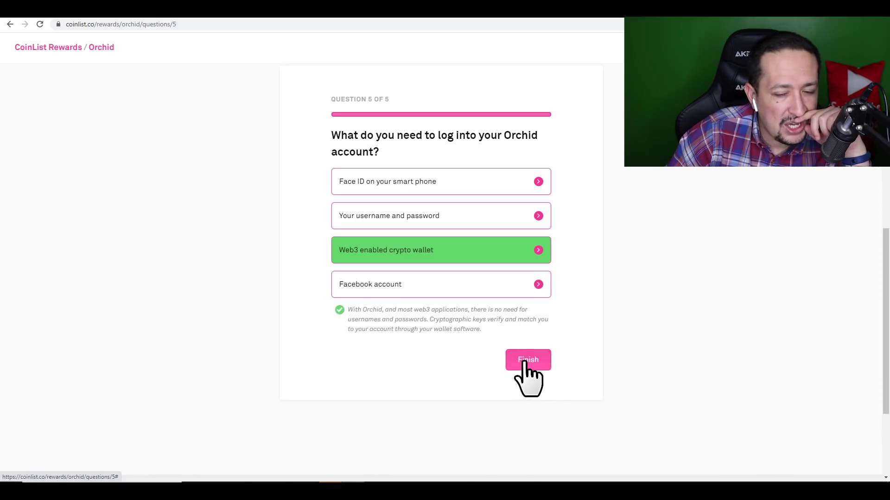
left_click(527, 360)
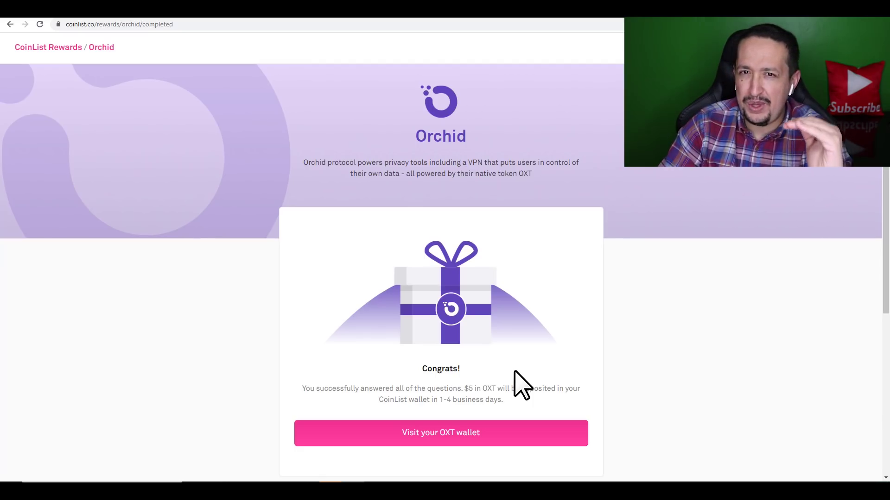
scroll(361, 371, "down", 2)
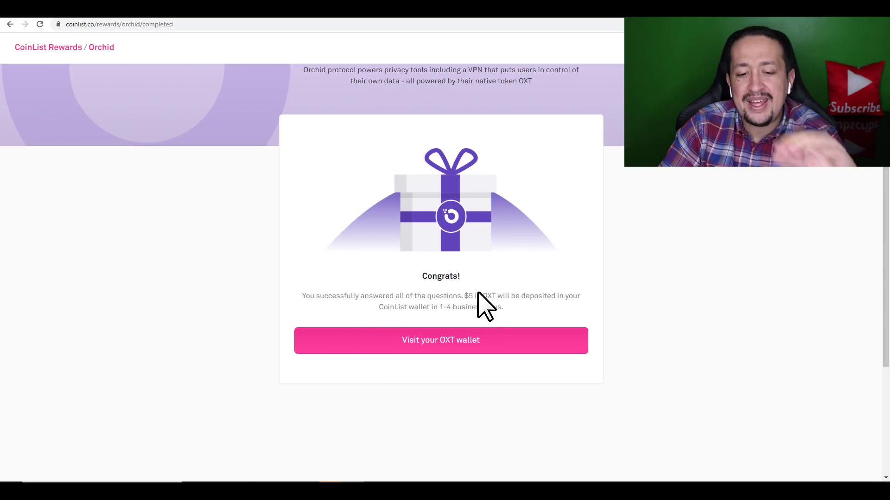
left_click_drag(464, 296, 499, 295)
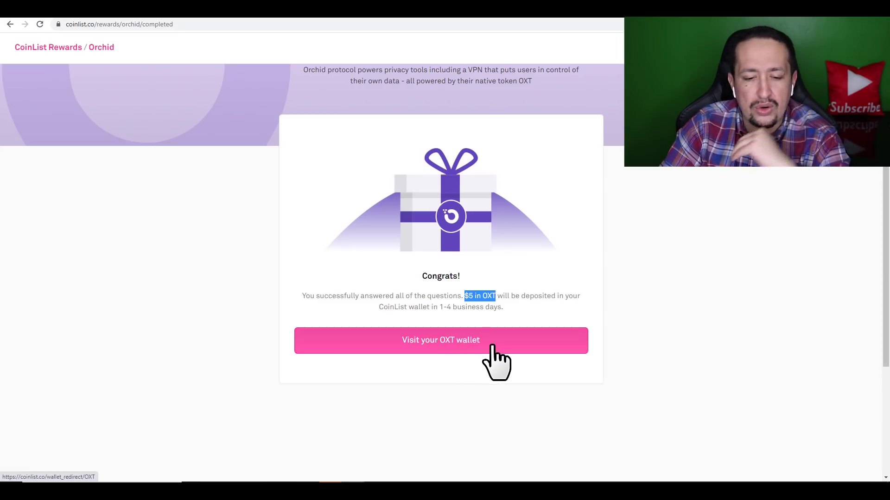
Open the OXT wallet and inspect the value of its holdings
left_click(446, 346)
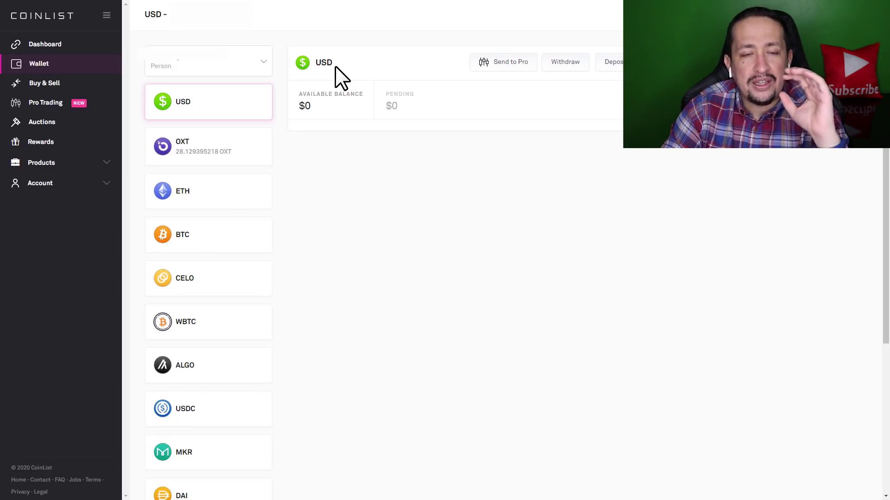
left_click(201, 152)
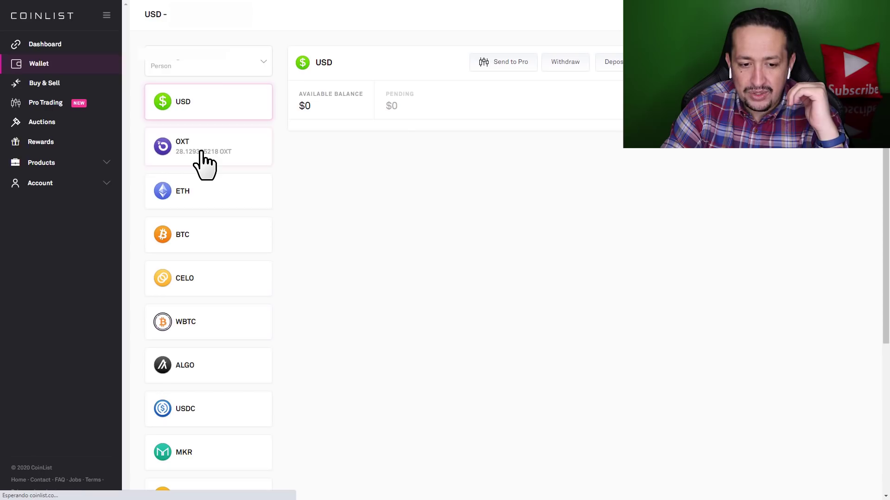
left_click_drag(392, 107, 419, 109)
left_click(419, 108)
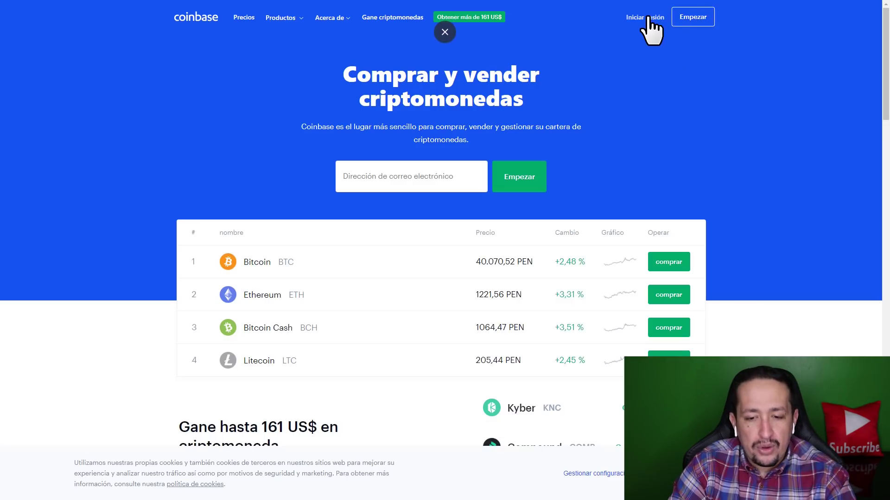
Switch to Coinbase, sign in and open the Orchid (OXT) page from the full list of assets
left_click(648, 17)
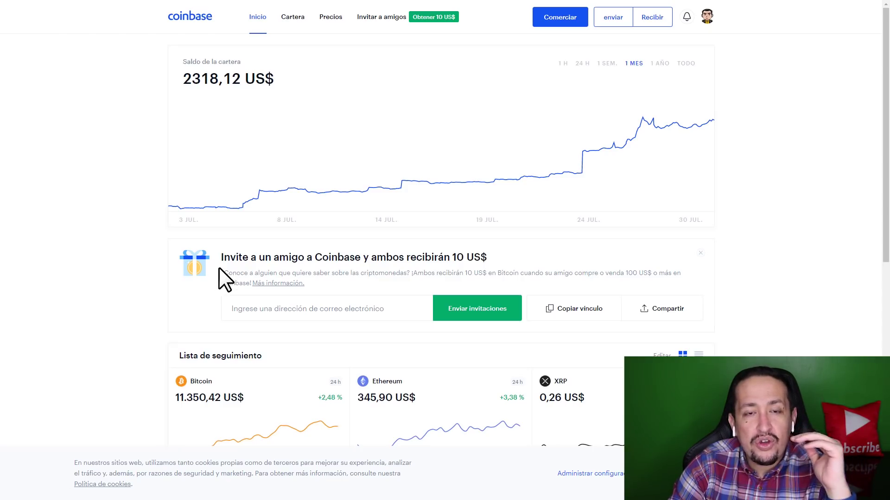
scroll(181, 287, "down", 5)
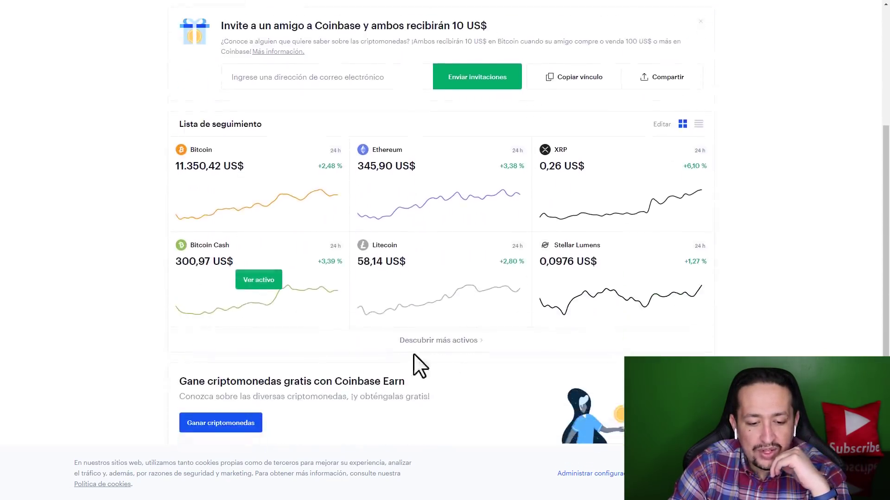
left_click(440, 343)
scroll(556, 278, "down", 4)
left_click_drag(884, 208, 878, 350)
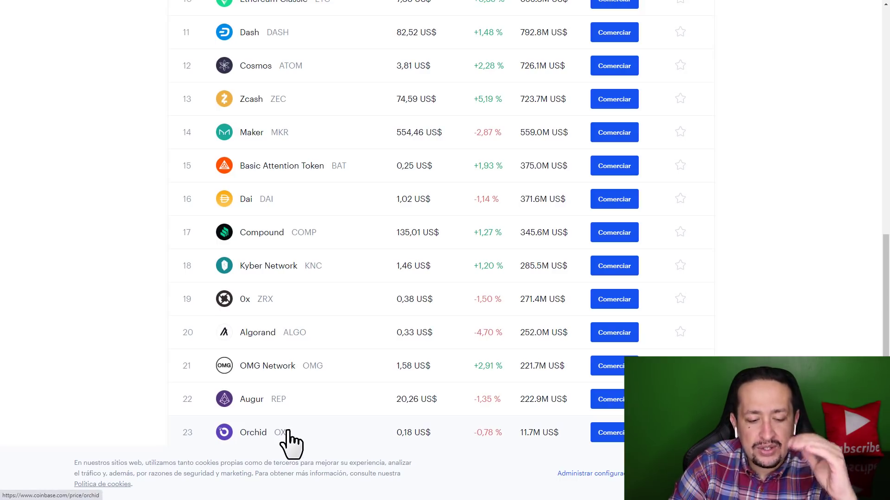
left_click(292, 431)
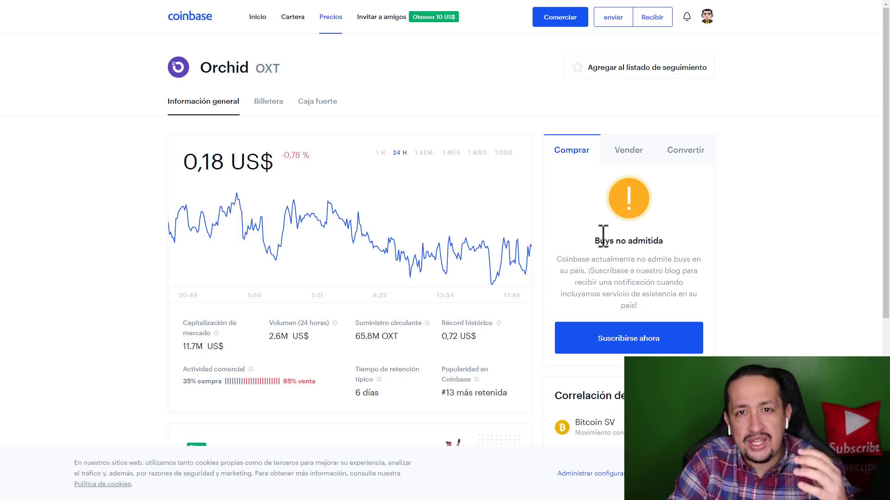
Copy the OXT receiving address from the Orchid wallet in Coinbase
left_click(267, 103)
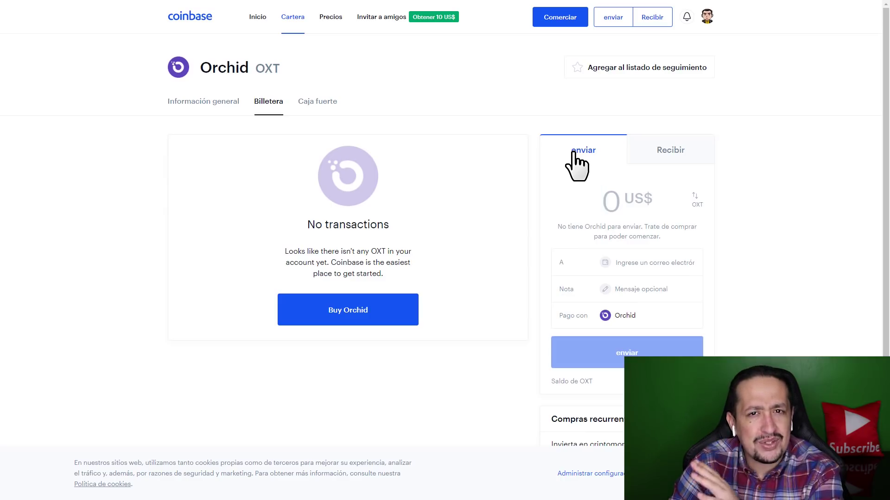
left_click(669, 153)
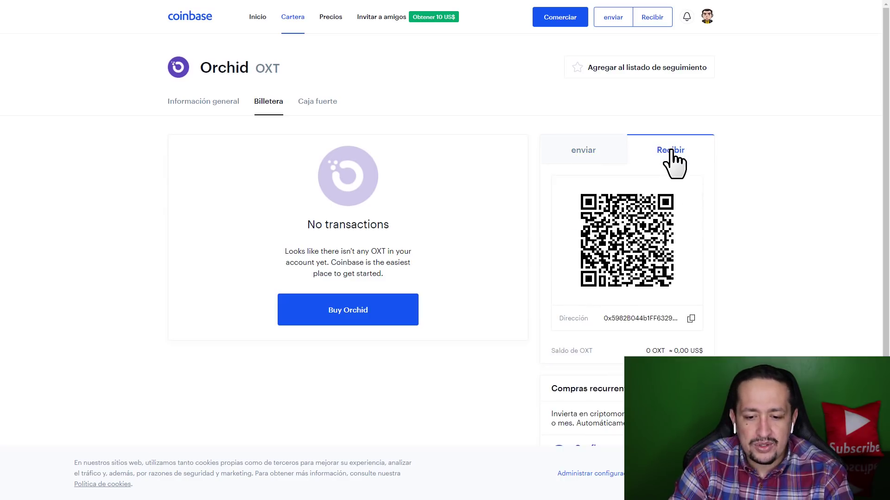
left_click(691, 319)
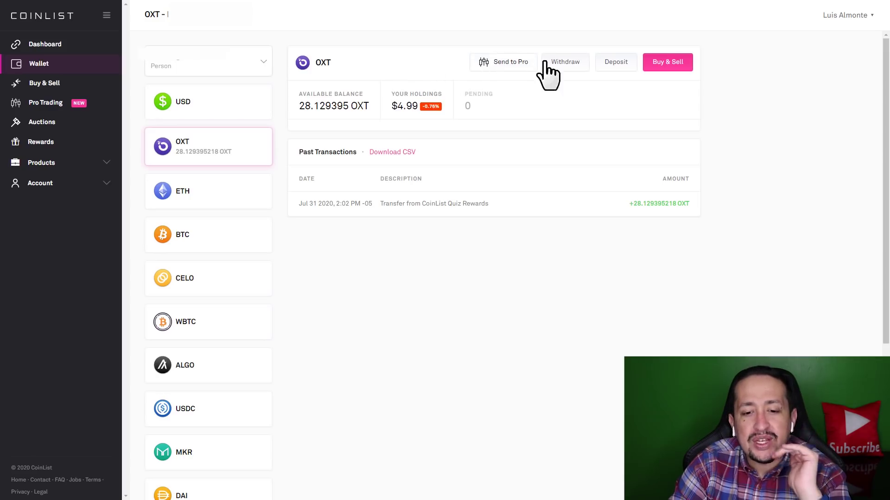
In CoinList, fill in an OXT withdrawal with the maximum amount of 28.129395218 and the copied recipient address
left_click(579, 70)
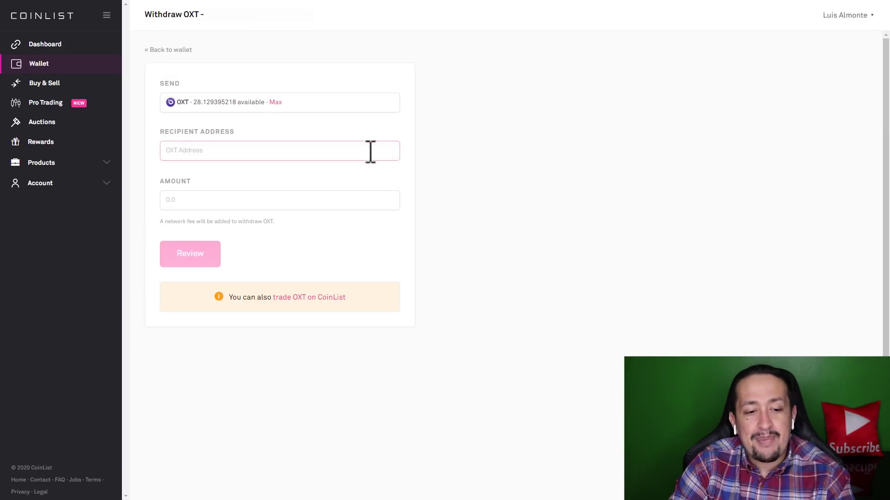
left_click(276, 102)
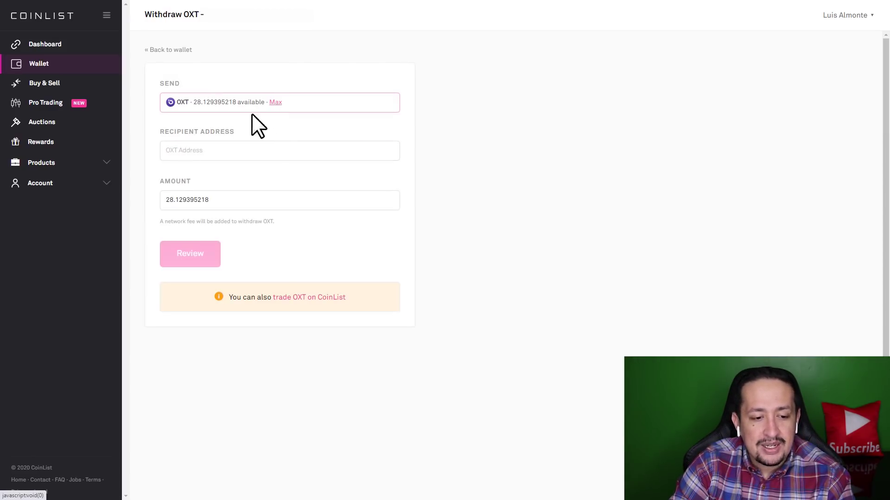
left_click(203, 154)
key("ctrl+v")
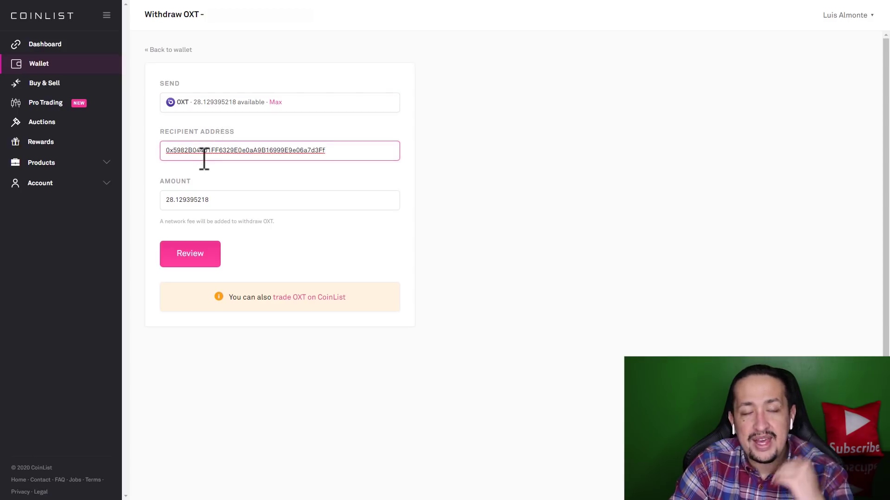
Review the OXT withdrawal and activate the two-factor code field
left_click(199, 260)
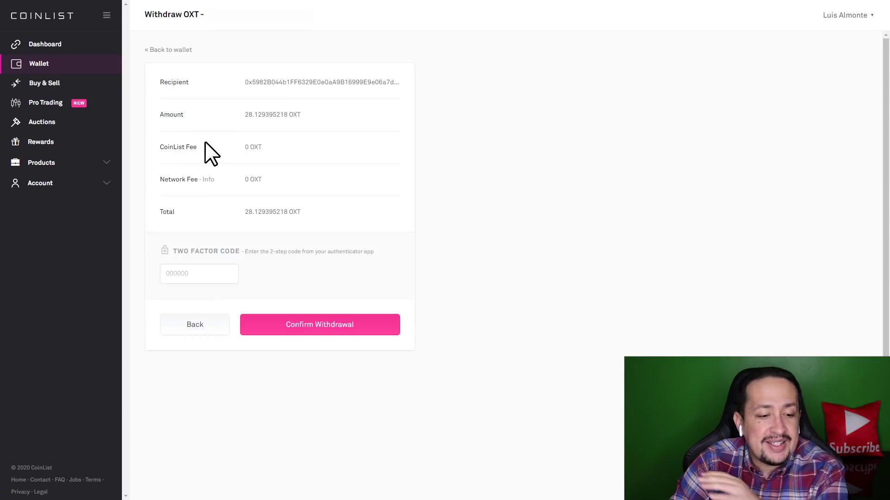
left_click(199, 274)
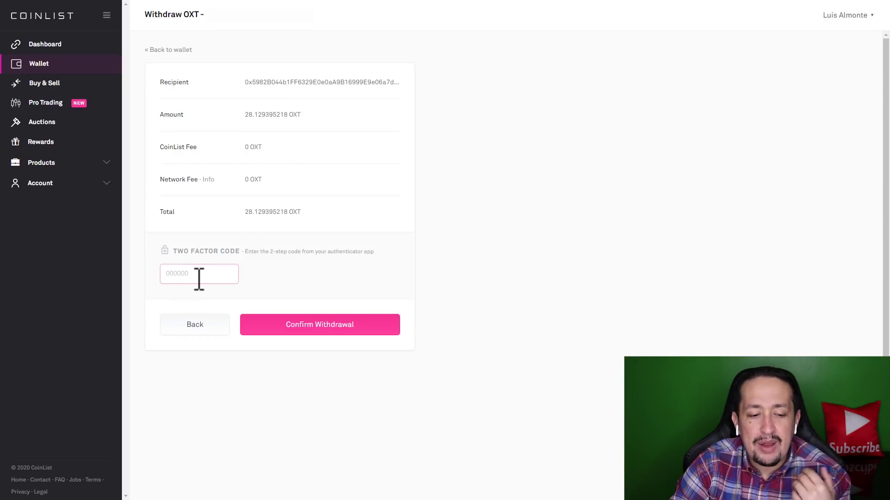